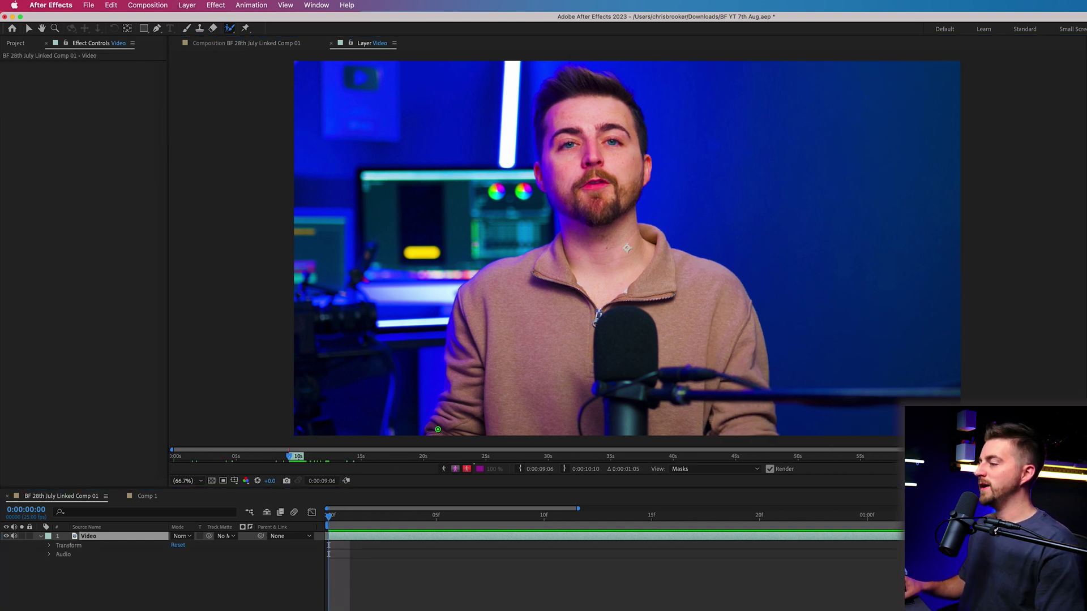
Roto Brush the man's outline as foreground and add the missed lower sleeve edge to the selection
drag(438, 429, 459, 352)
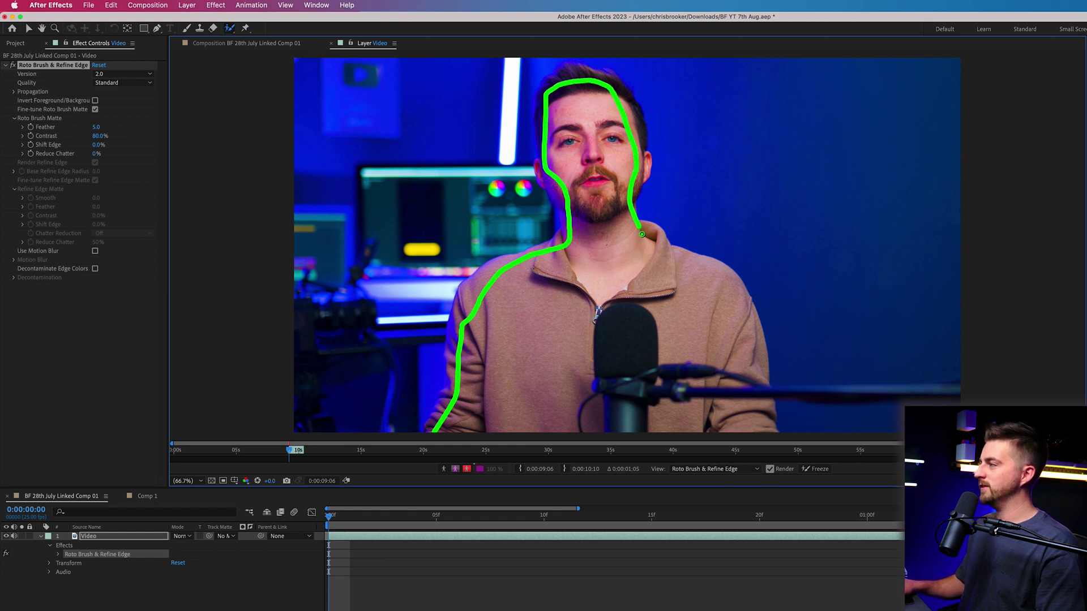
drag(693, 425, 530, 413)
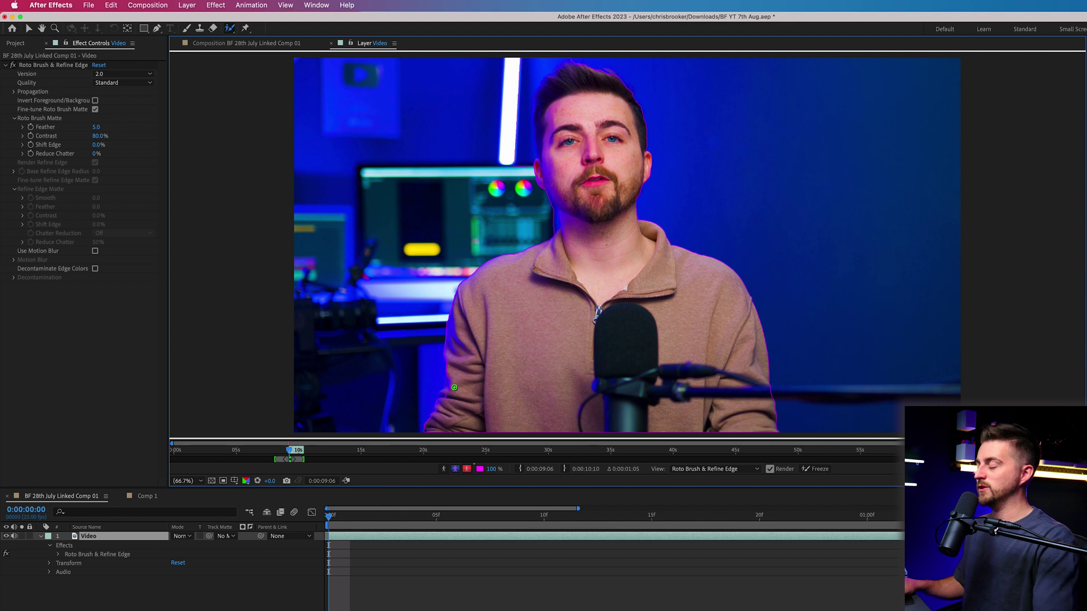
scroll(454, 388, up, 5)
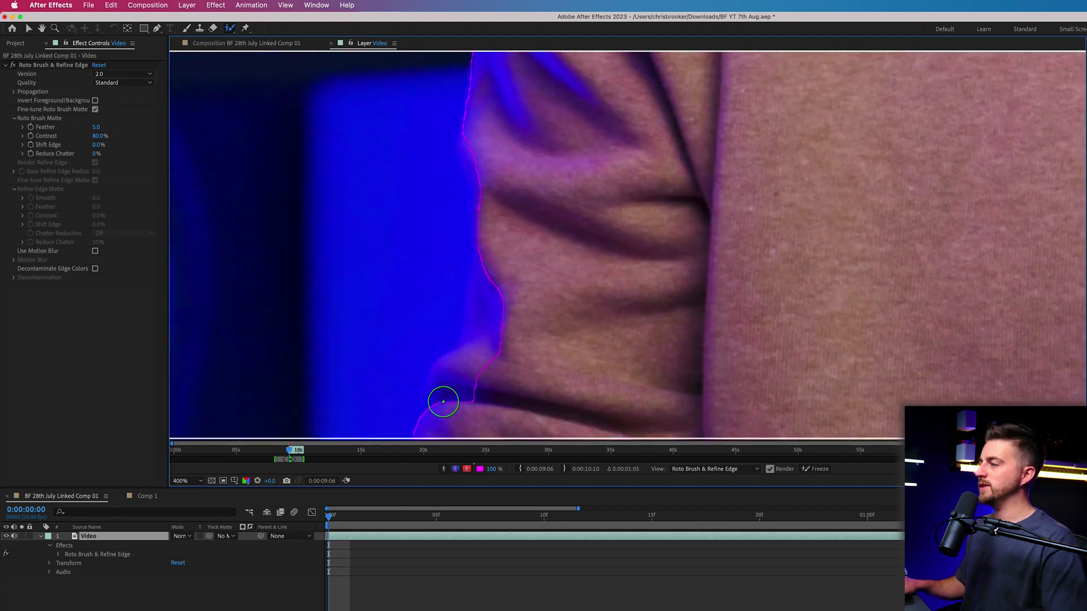
scroll(443, 402, down, 2)
drag(448, 398, 471, 299)
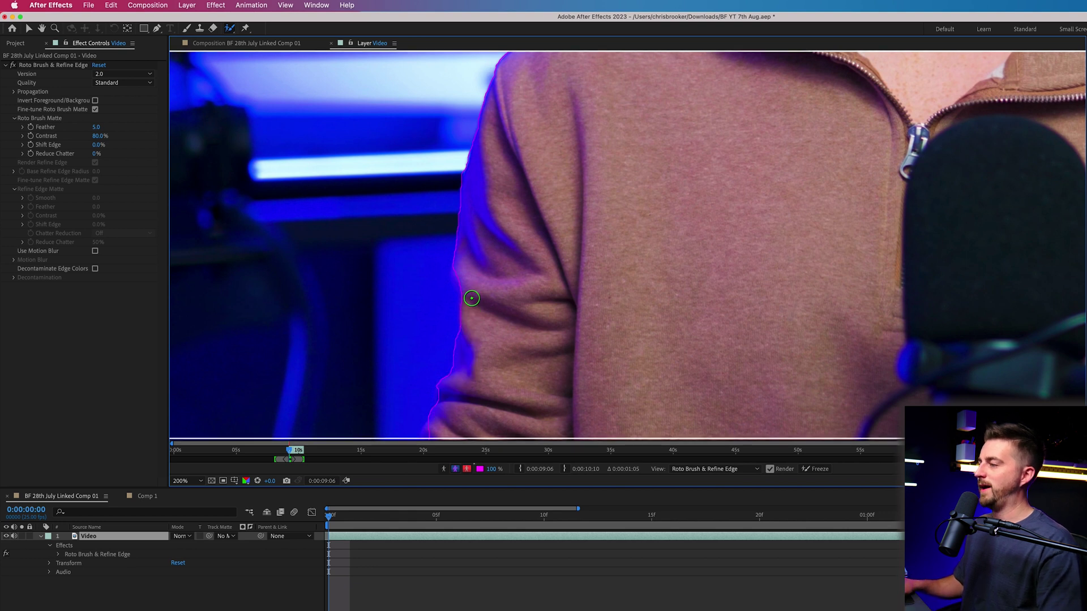
drag(519, 370, 541, 224)
drag(464, 255, 439, 296)
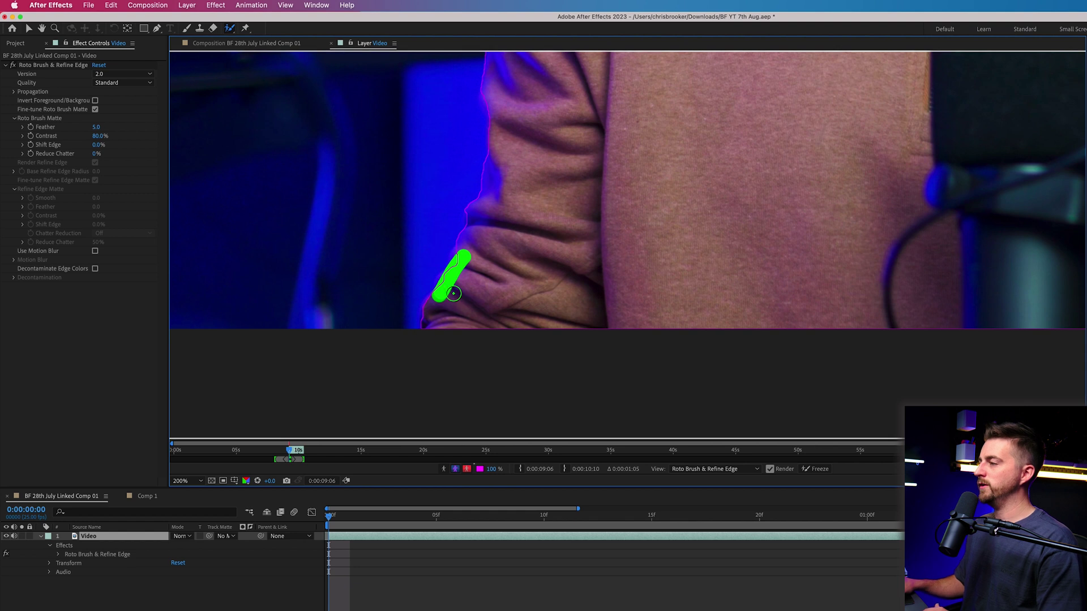
Subtract the background beside the neck and around the light bar next to the head from the Roto Brush selection
mouse_move(545, 161)
mouse_down()
mouse_move(511, 371)
mouse_move(508, 481)
mouse_up()
drag(525, 253, 479, 461)
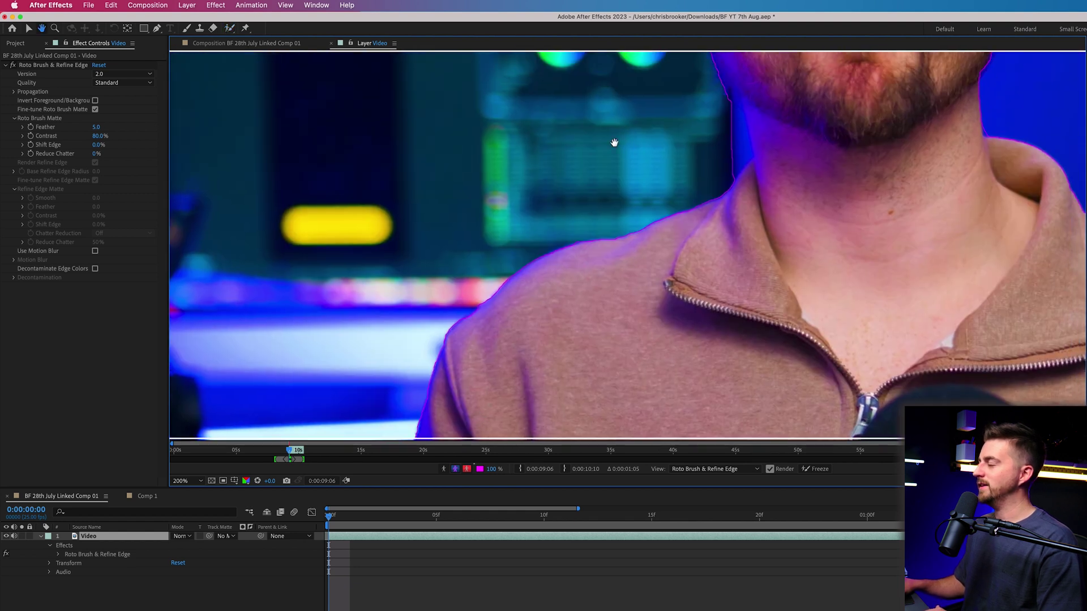
drag(614, 143, 549, 257)
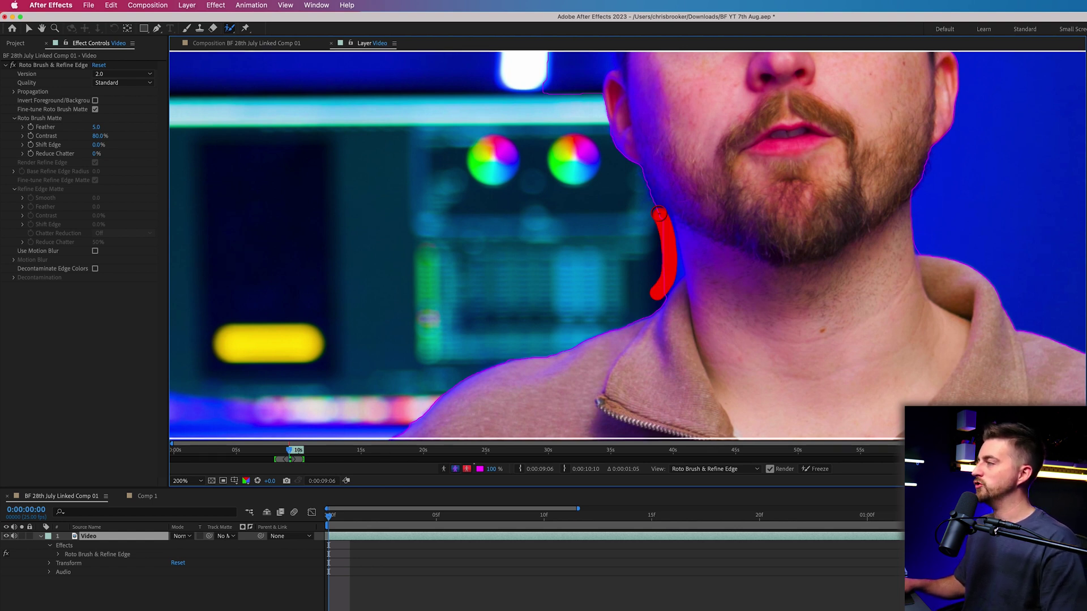
drag(659, 214, 658, 212)
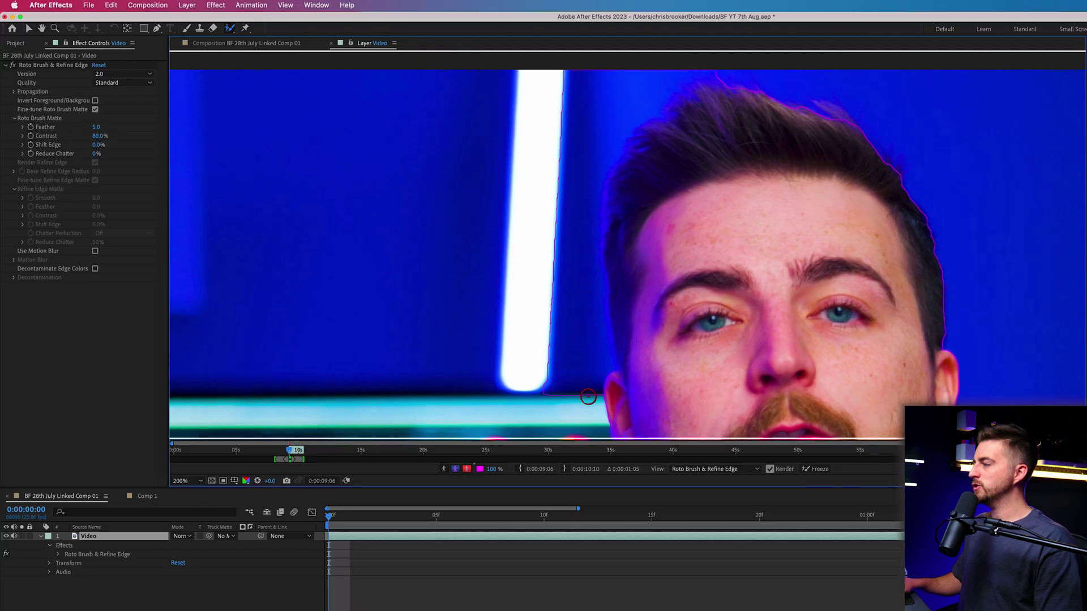
mouse_move(592, 279)
mouse_down()
mouse_move(598, 166)
mouse_move(641, 109)
mouse_move(704, 72)
mouse_up()
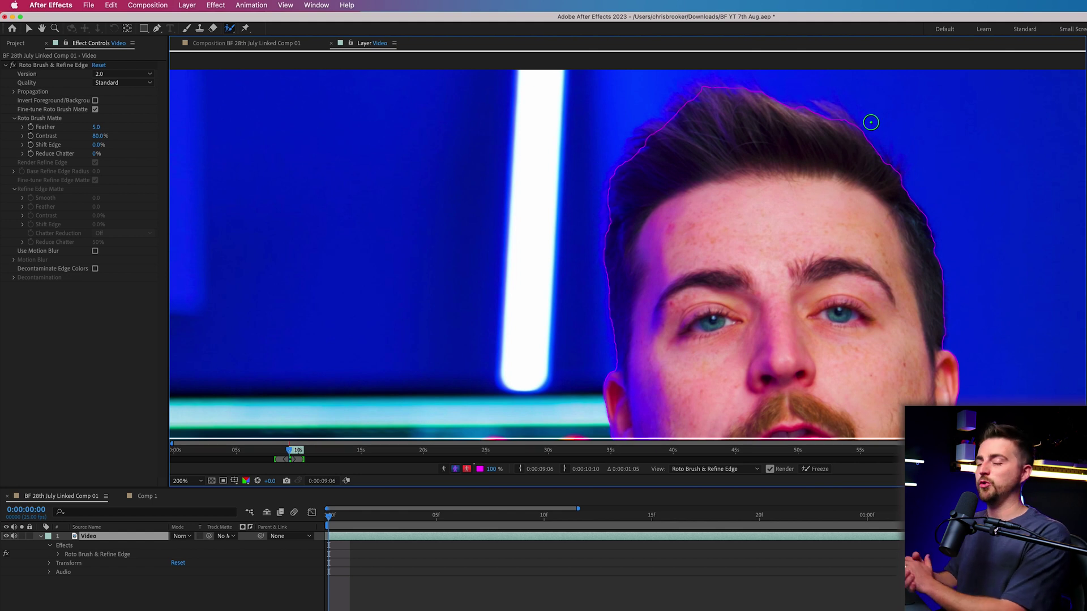
Examine the selection boundary along the head, shoulder and other sleeve, finishing with the whole frame fitted in view
key(space)
drag(946, 279, 742, 156)
drag(787, 363, 769, 123)
drag(746, 273, 601, 165)
drag(798, 315, 691, 119)
mouse_move(835, 362)
mouse_down()
mouse_move(767, 146)
mouse_move(860, 296)
mouse_up()
key(comma)
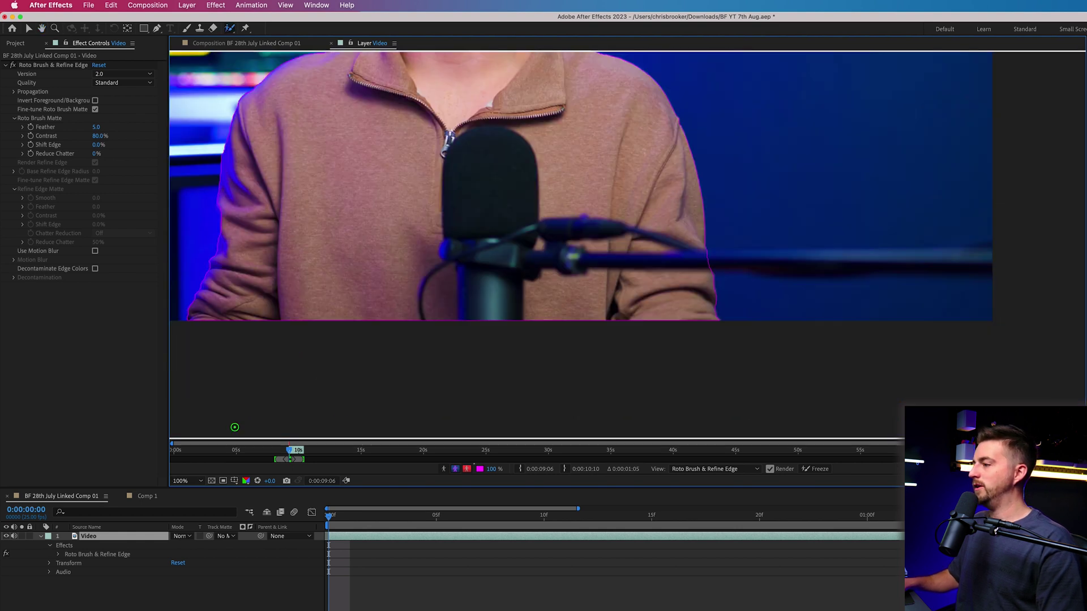
click(190, 481)
click(203, 487)
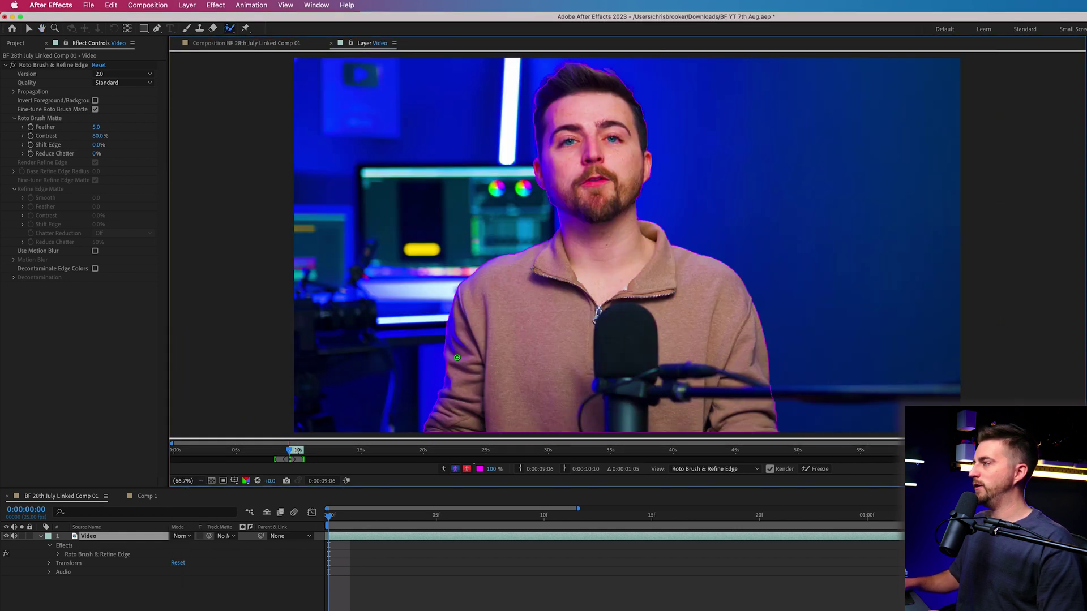
Compare the matte display modes and show the Roto Brush selection as a red alpha overlay
click(467, 469)
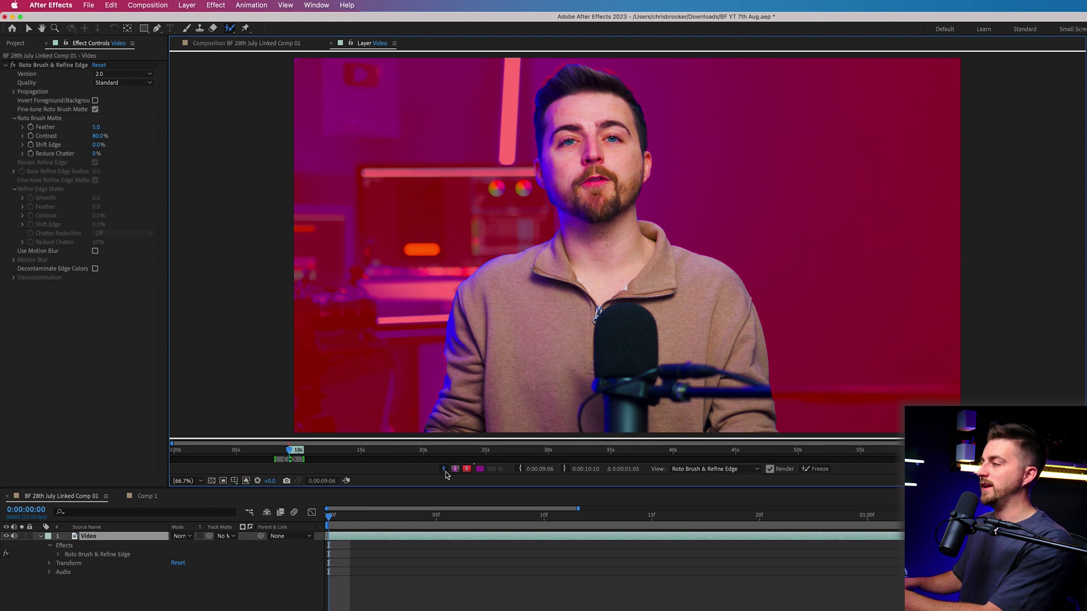
click(469, 471)
click(445, 469)
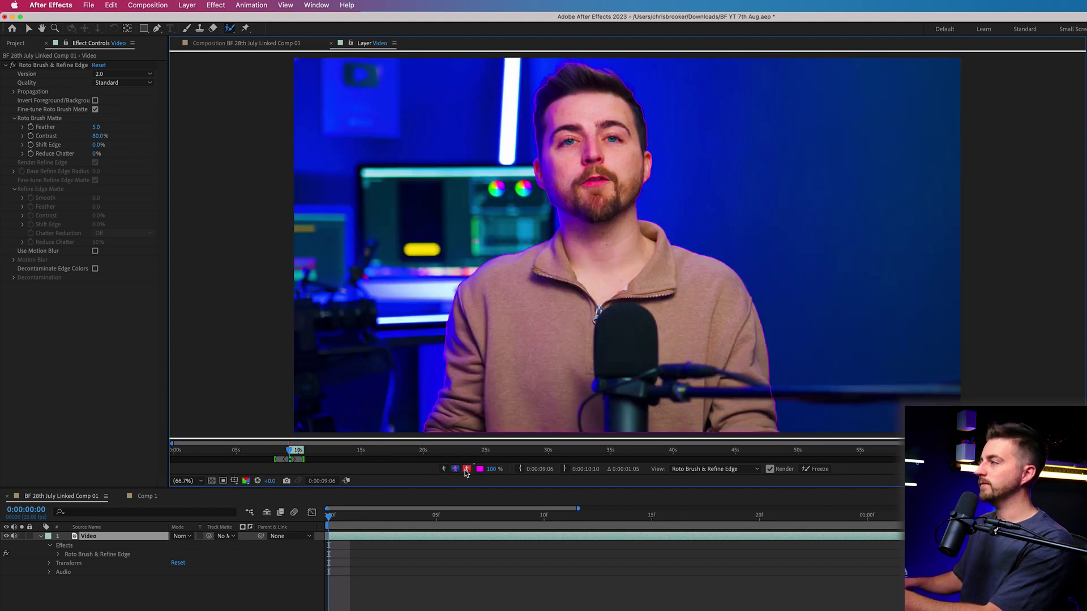
click(464, 470)
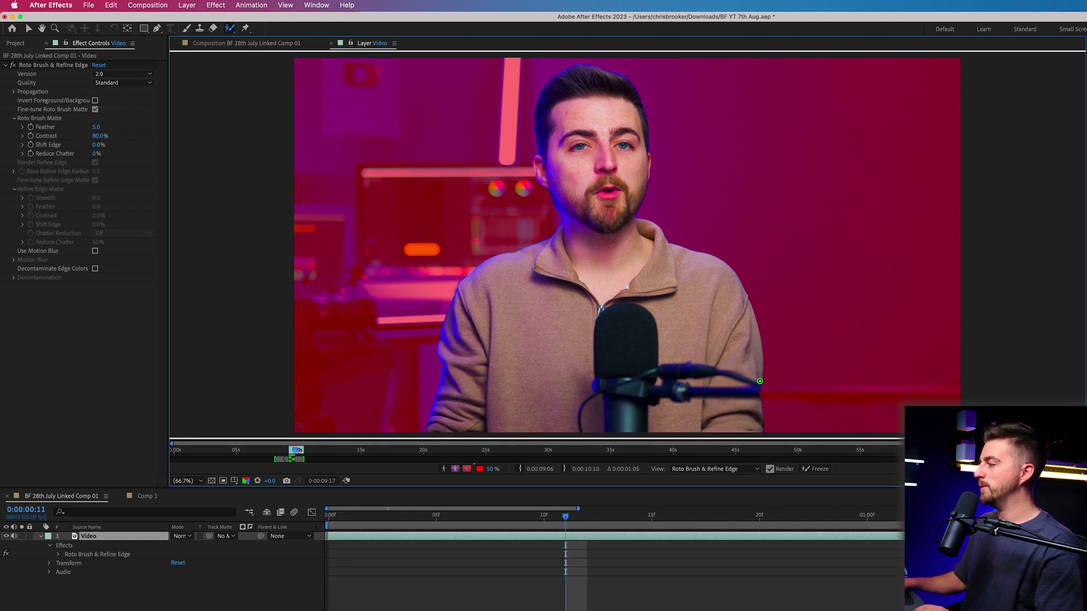
Play the layer forward to propagate the Roto Brush matte and check the sleeve edge by the microphone arm
drag(758, 416, 758, 416)
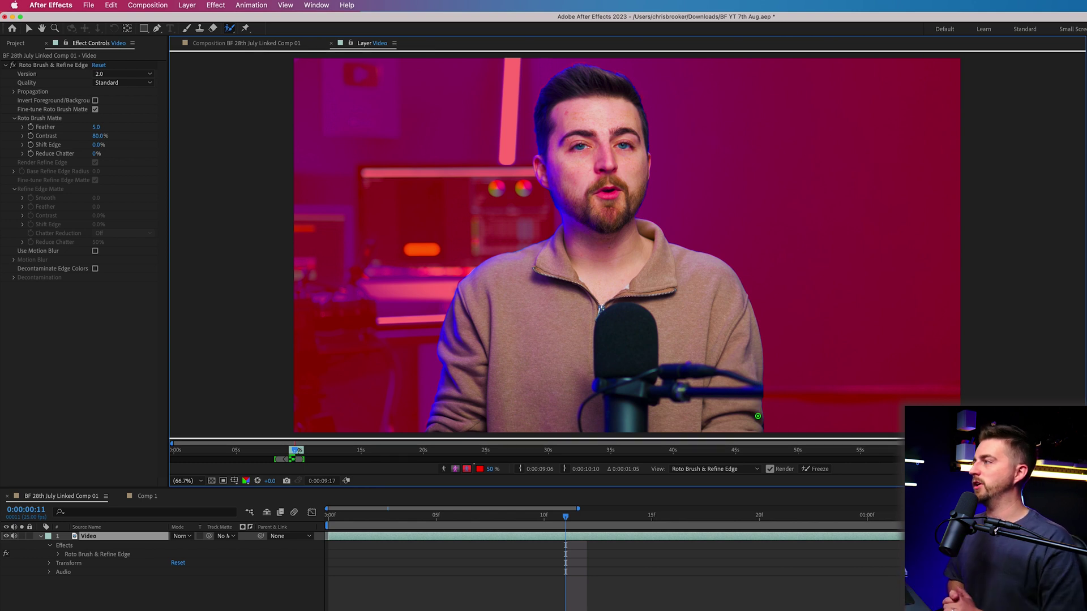
key(space)
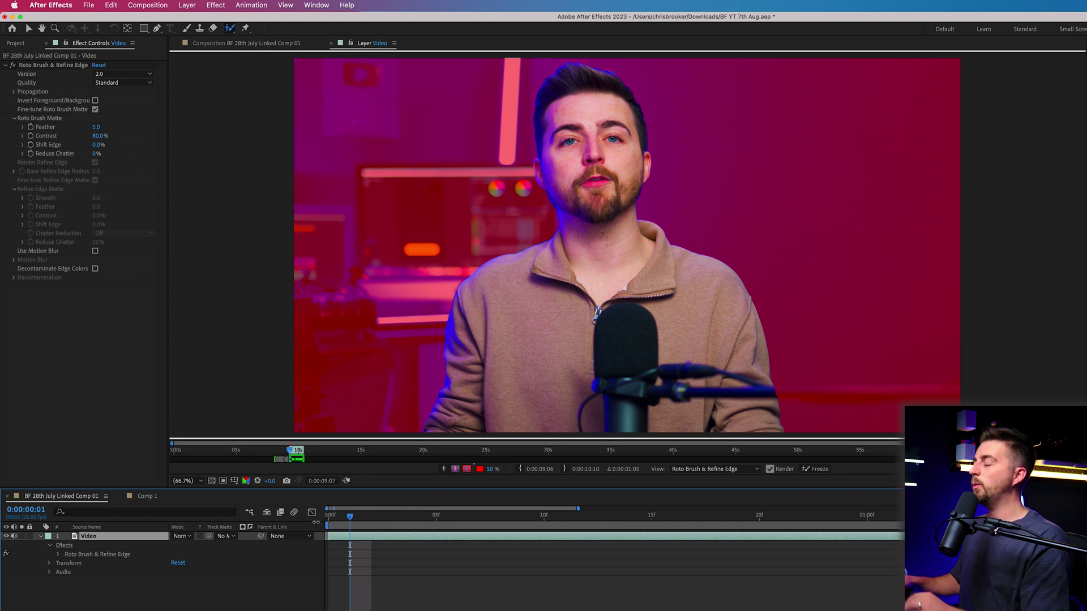
key(space)
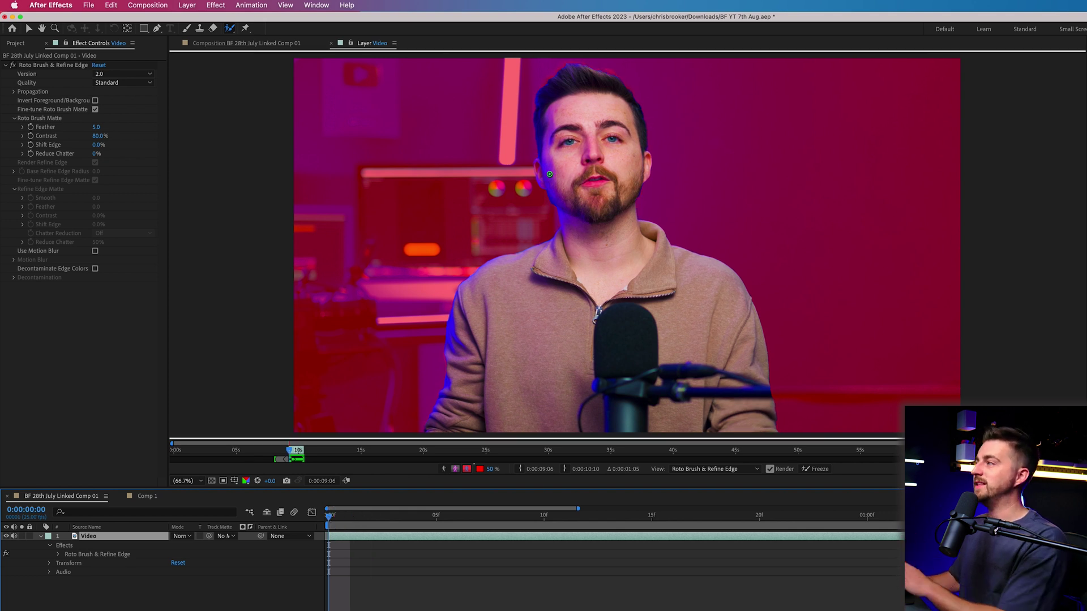
Paint a Refine Edge stroke along the whole hairline from one ear over the top of the head to the other
scroll(587, 90, up, 2)
key(space)
drag(573, 174, 659, 424)
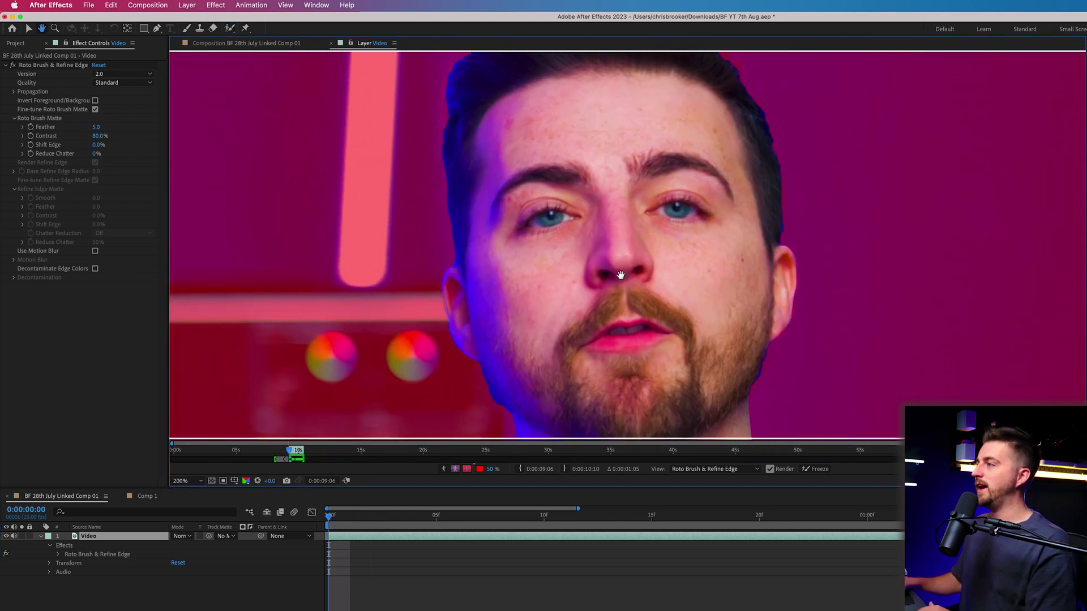
drag(620, 275, 617, 339)
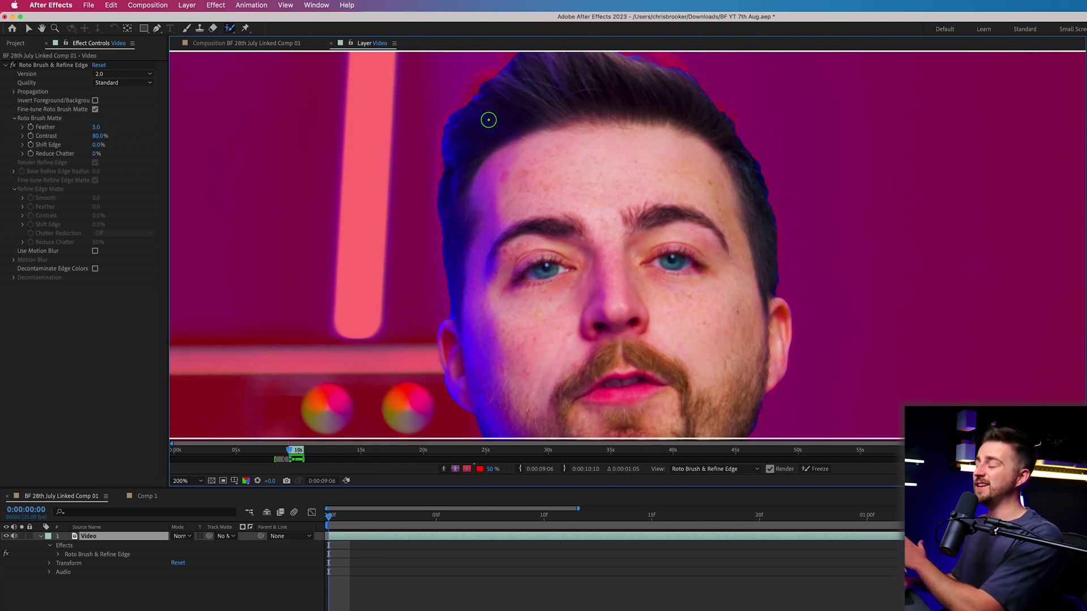
drag(626, 117, 635, 179)
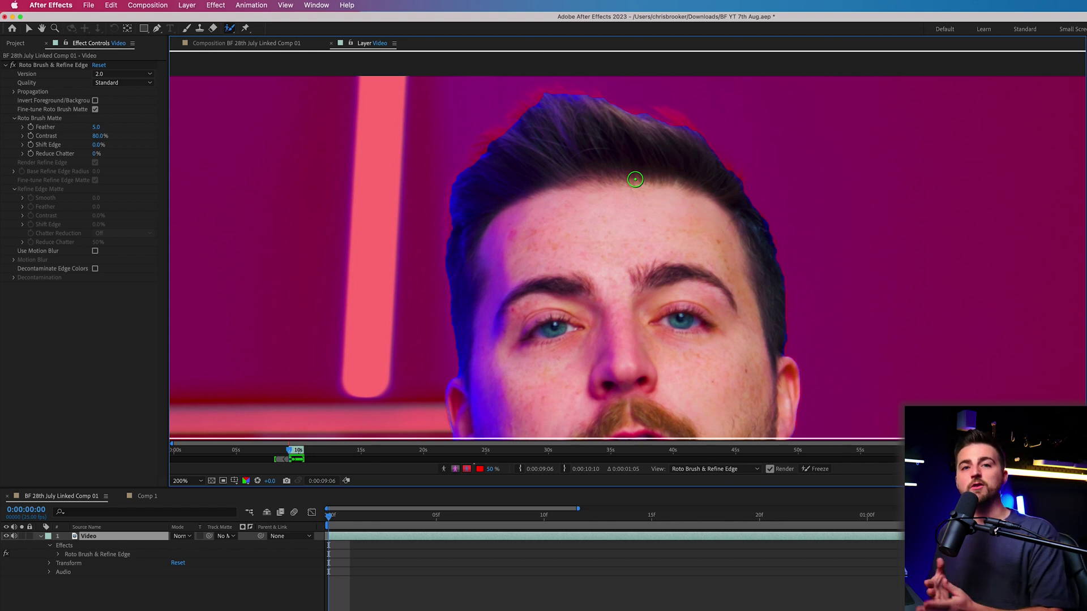
click(229, 29)
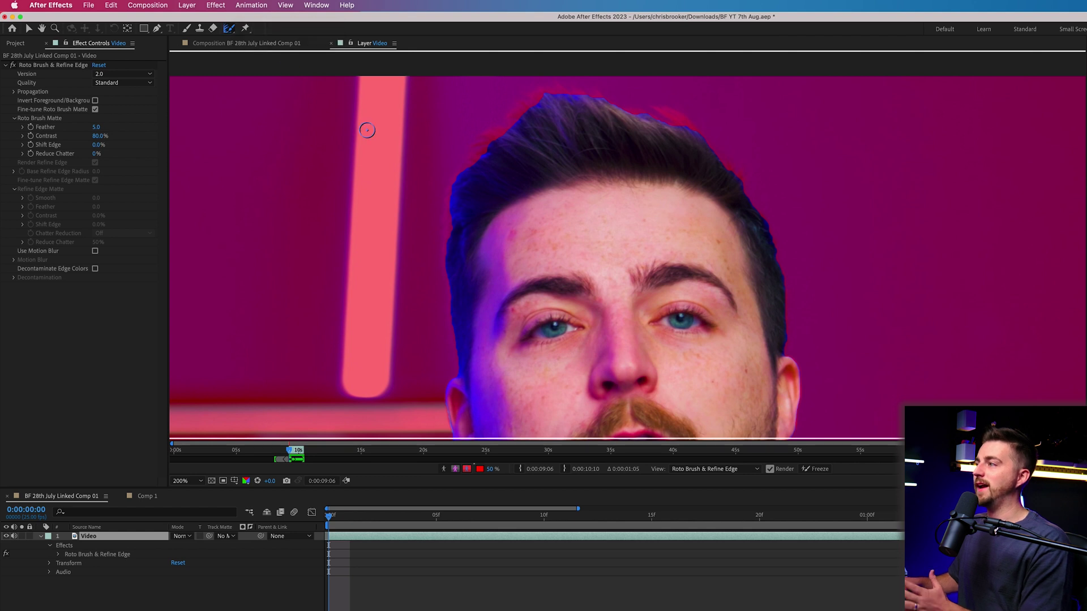
click(271, 522)
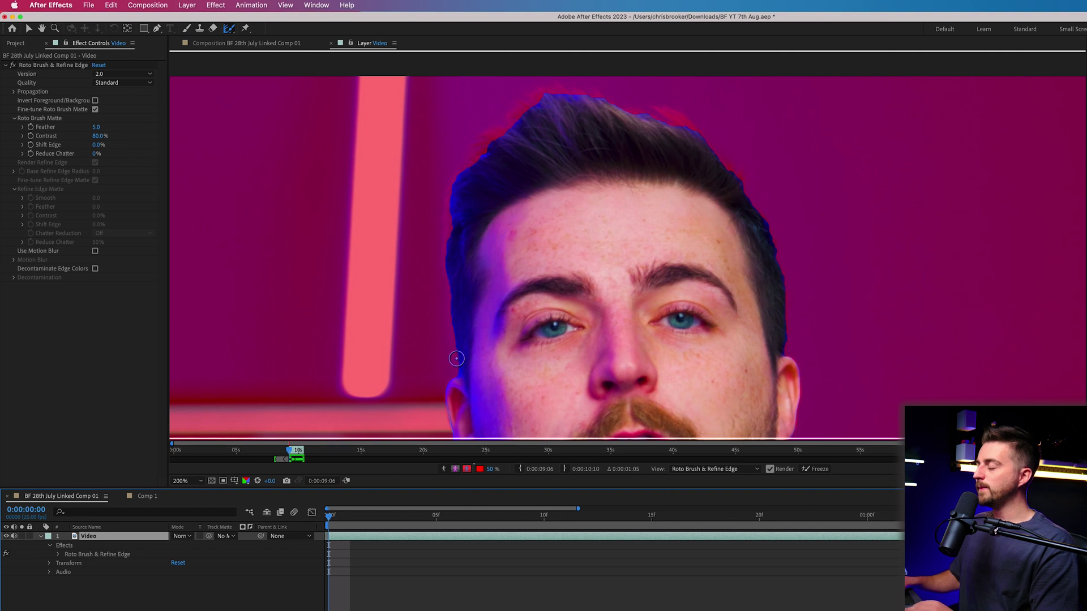
drag(456, 373, 456, 371)
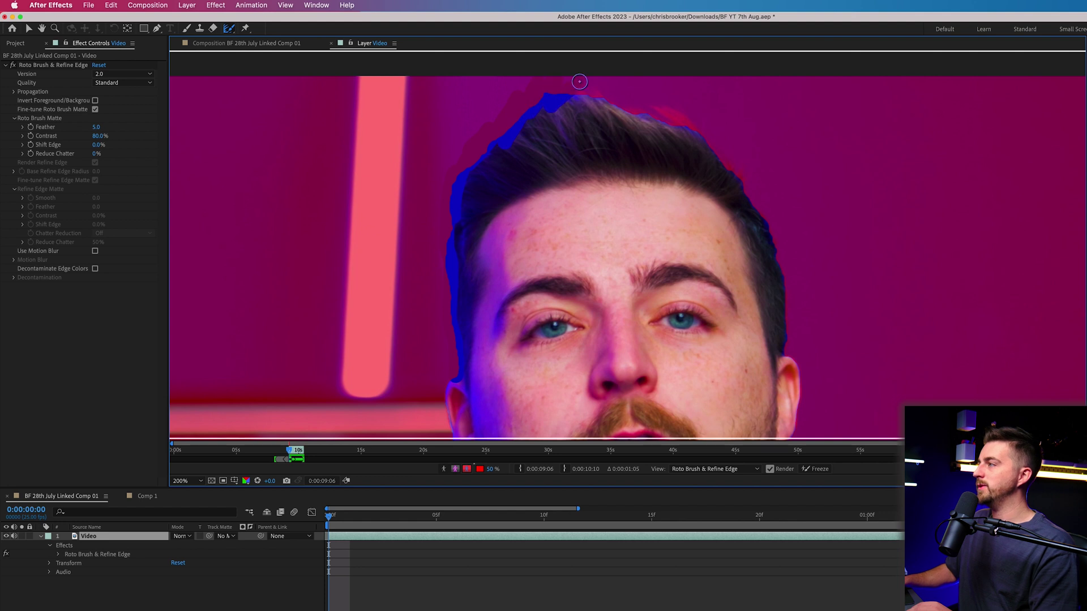
drag(598, 99, 694, 129)
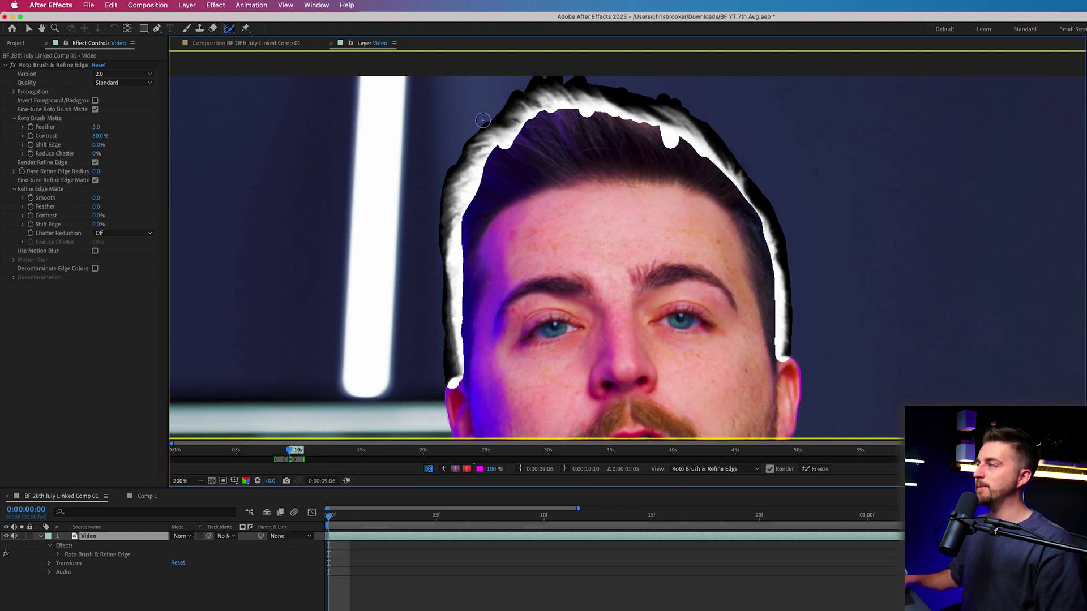
Propagate the refined hair matte through the next frames, and show the cutout in the composition over the transparency grid
key(comma)
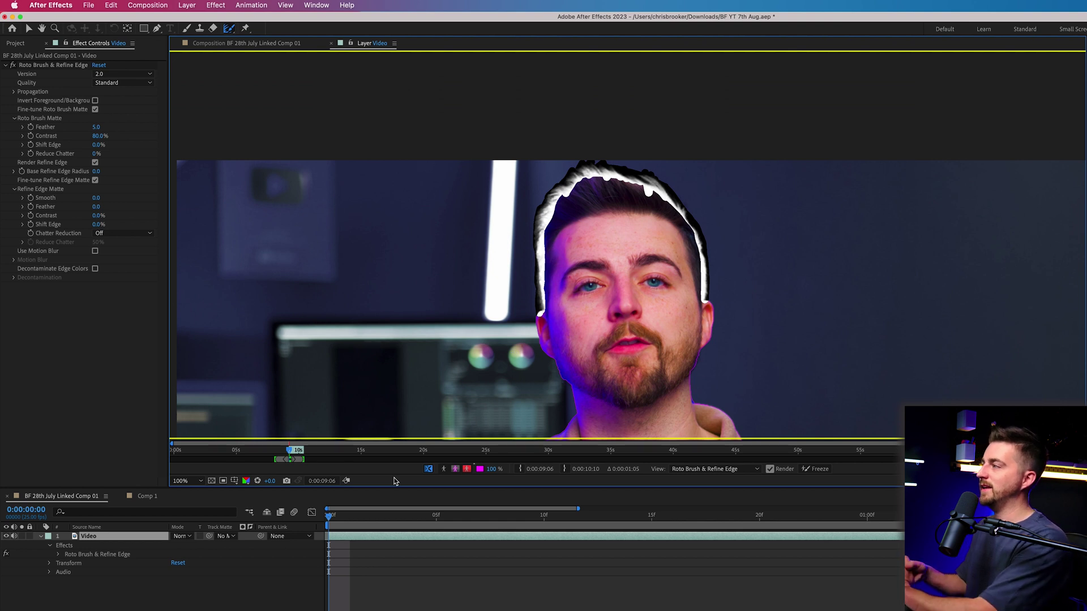
key(space)
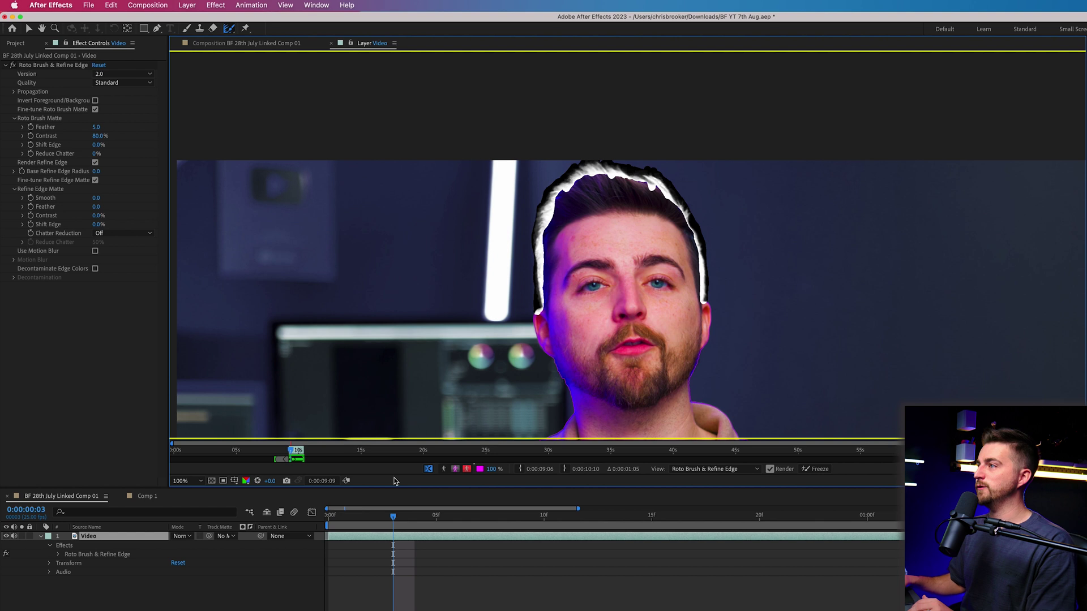
click(252, 47)
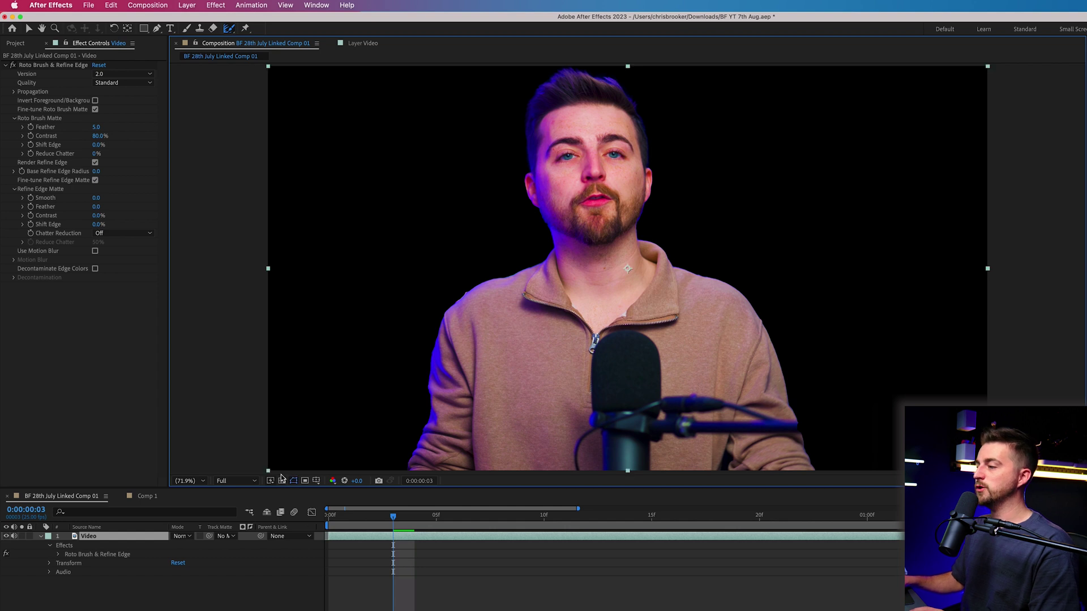
click(282, 480)
click(31, 32)
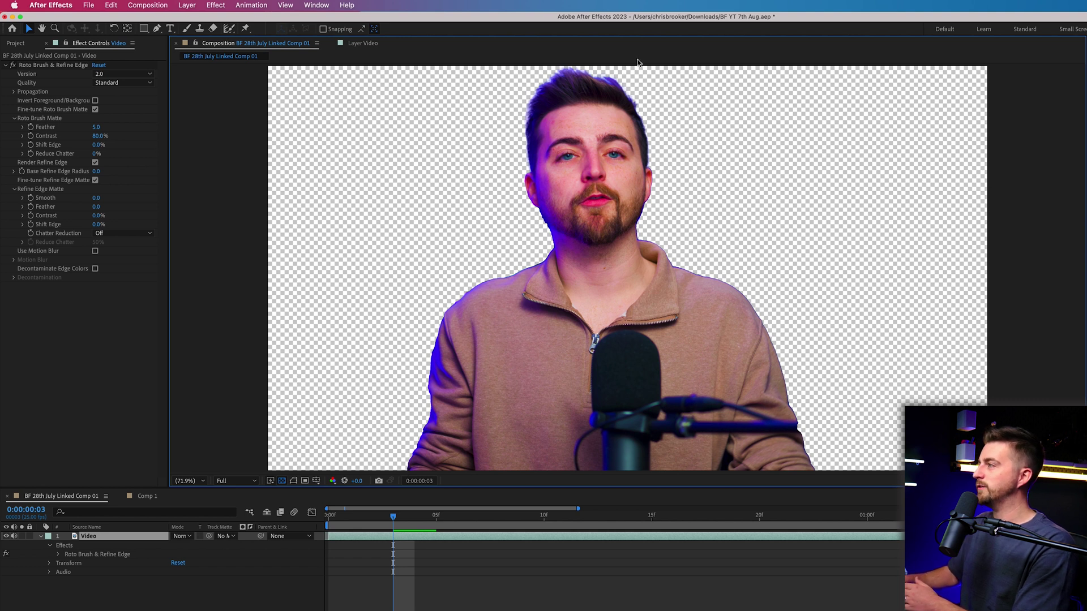
Play a few frames of the composition and examine the hair edges of the cutout up close and at full frame
key(space)
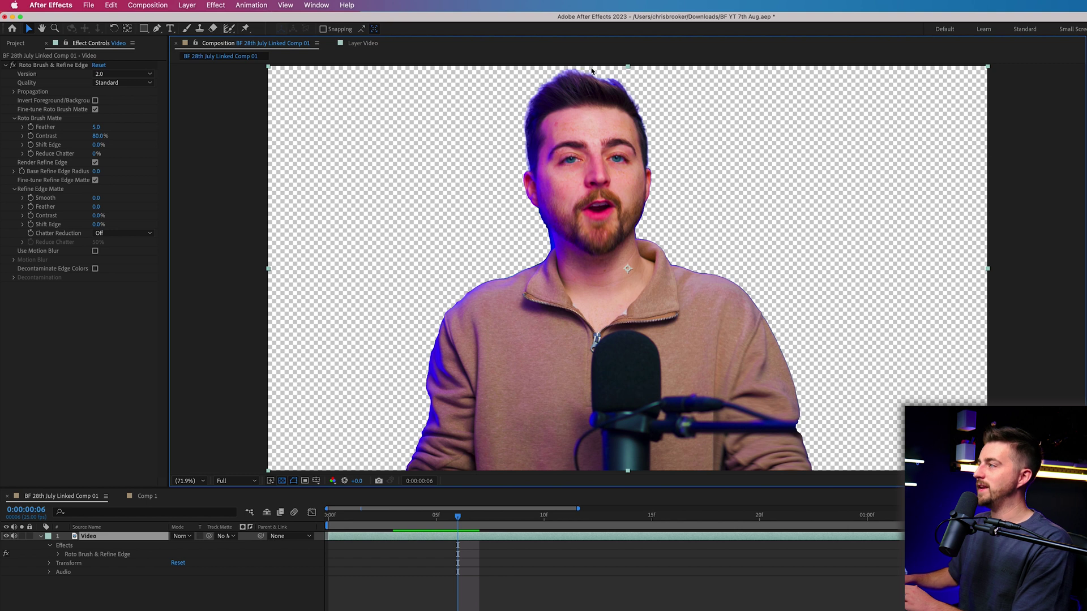
scroll(557, 76, up, 3)
key(space)
drag(511, 107, 473, 357)
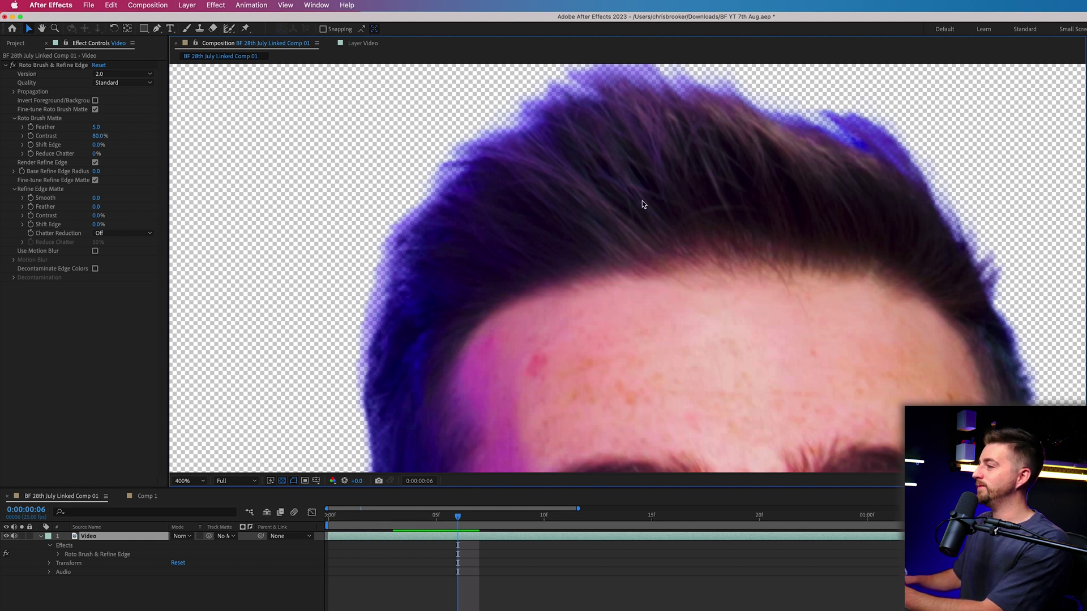
key(shift+/)
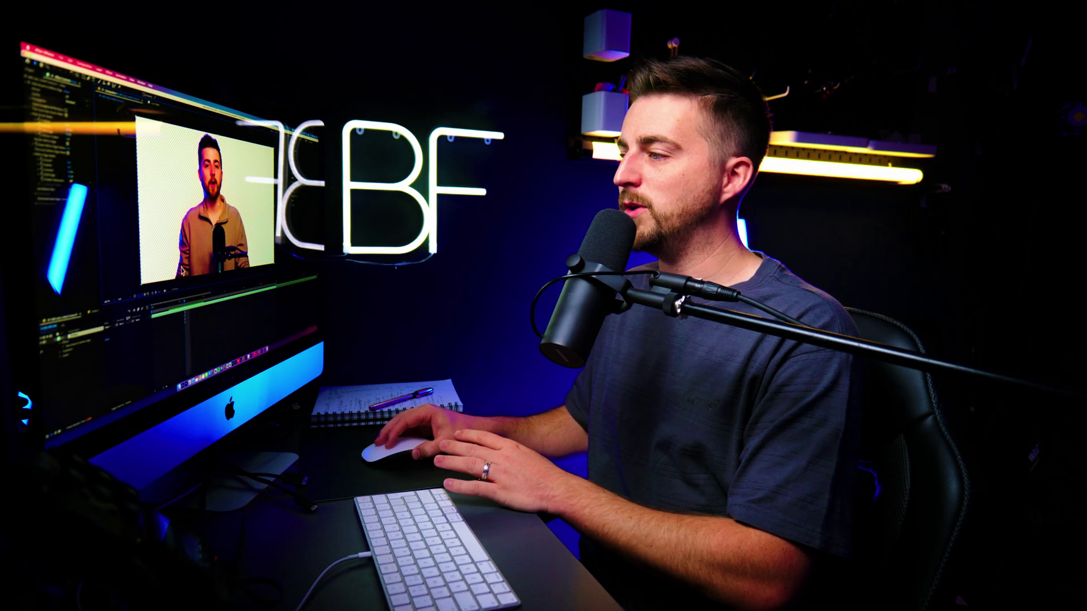
scroll(189, 223, down, 2)
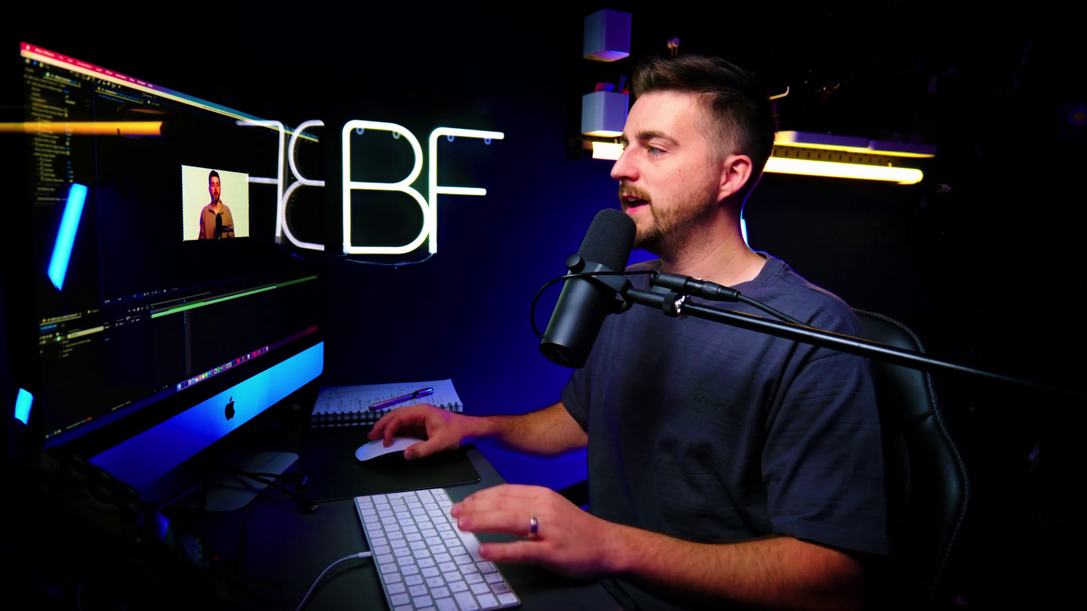
key(shift+/)
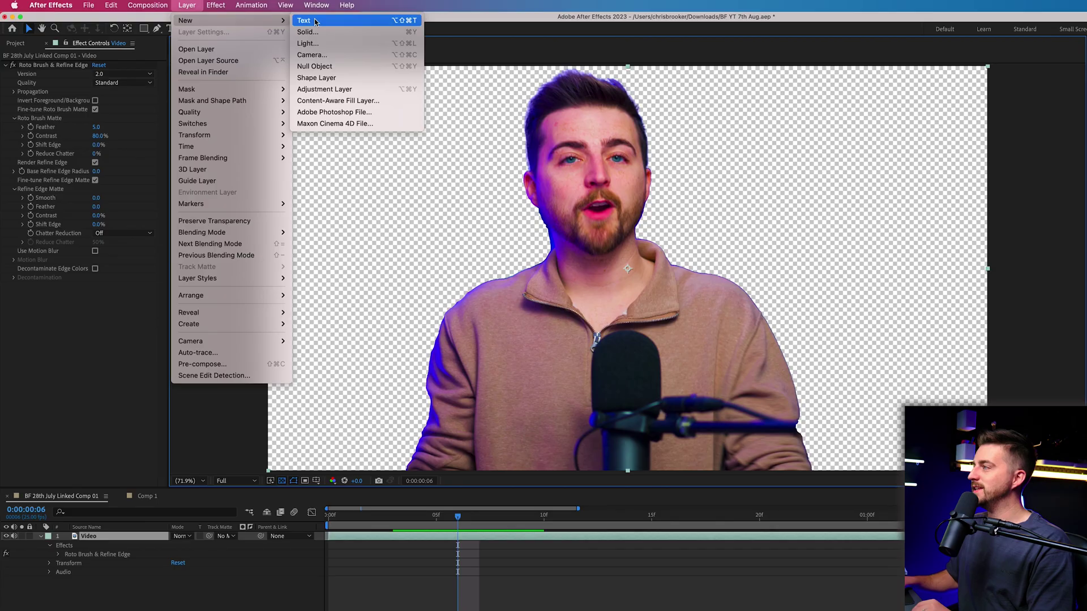
Create a full-size royal blue solid and place it beneath the Video layer as a background
mouse_move(237, 22)
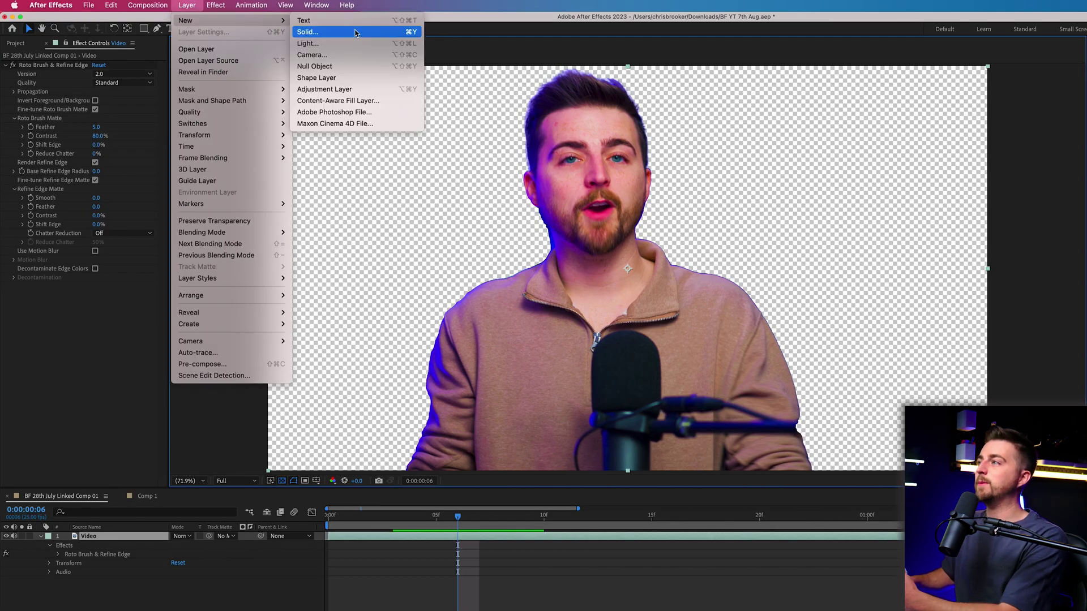
click(355, 32)
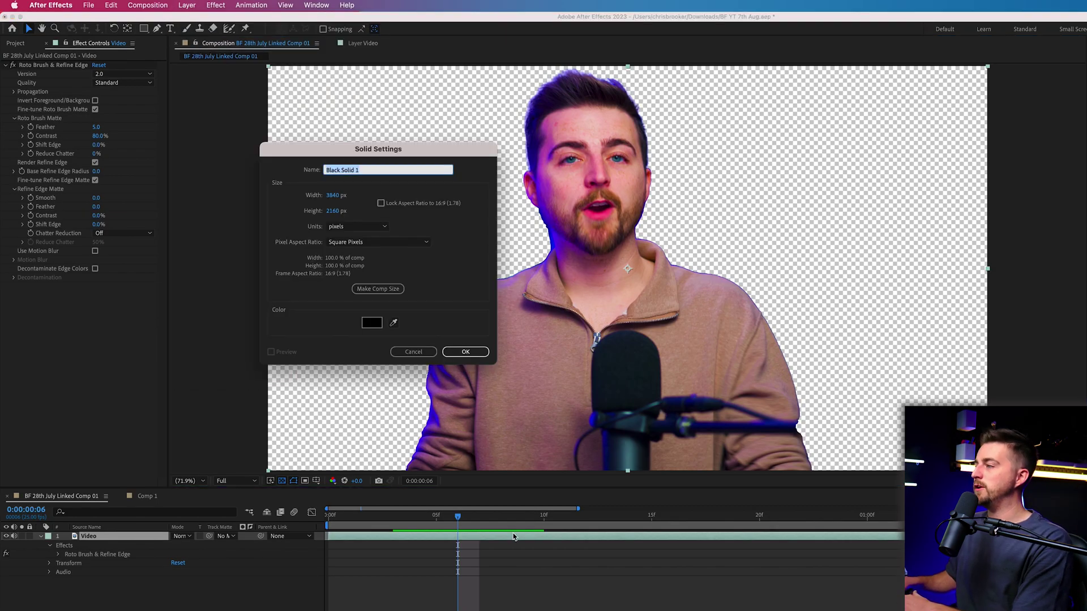
click(369, 323)
mouse_move(609, 345)
mouse_down()
mouse_move(609, 357)
mouse_move(546, 290)
mouse_up()
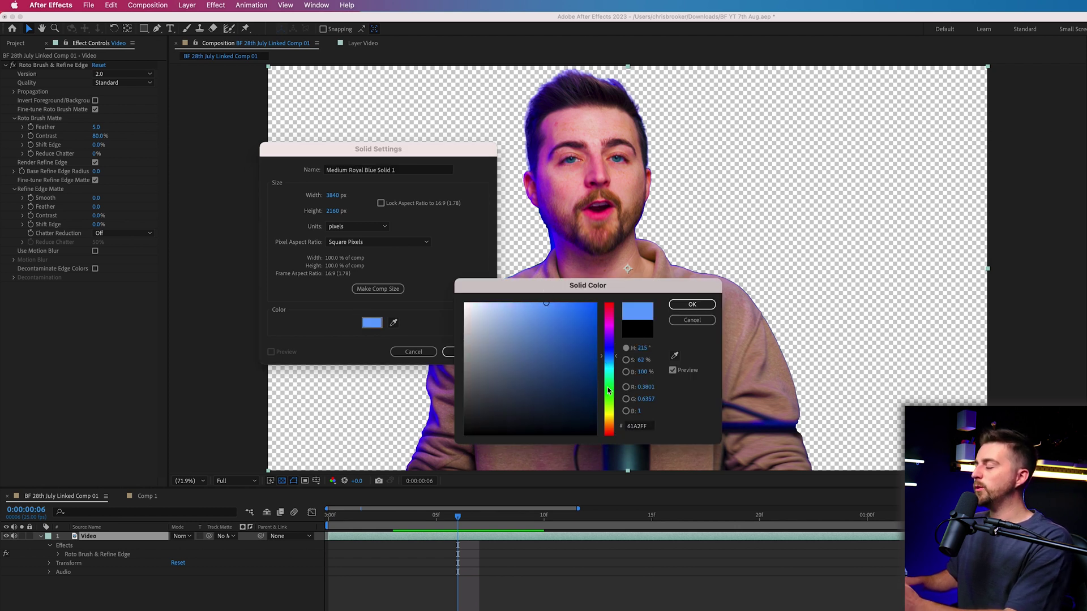
drag(608, 359, 609, 354)
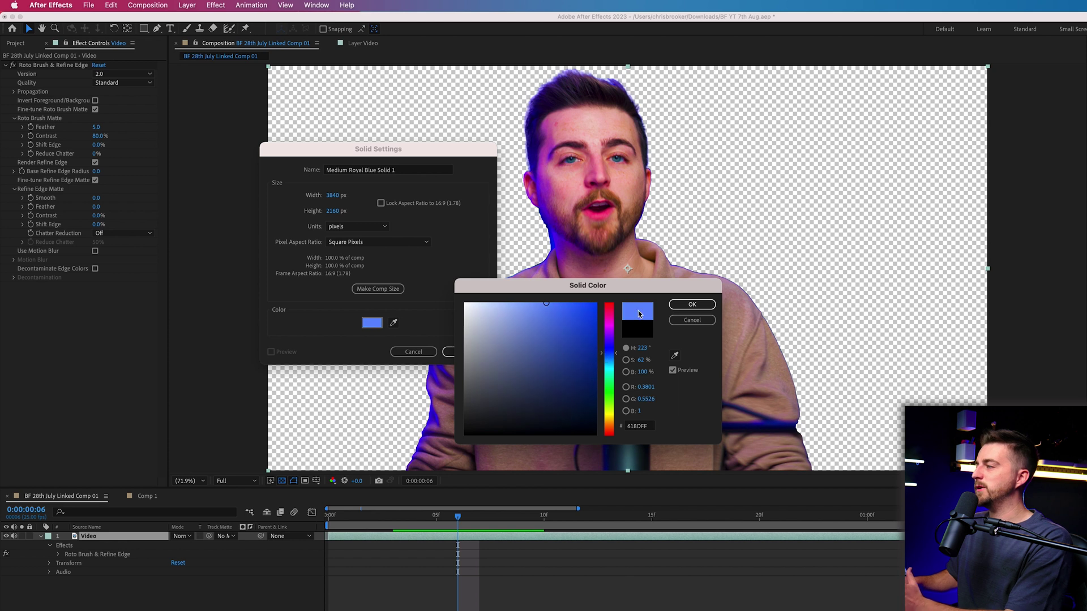
click(679, 306)
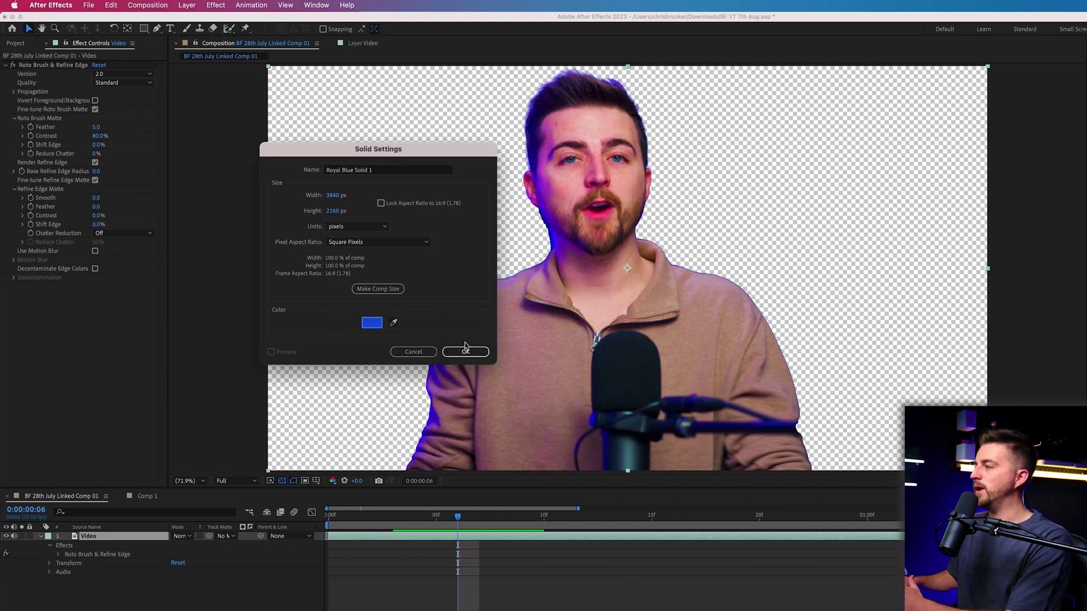
click(467, 351)
drag(160, 584, 159, 585)
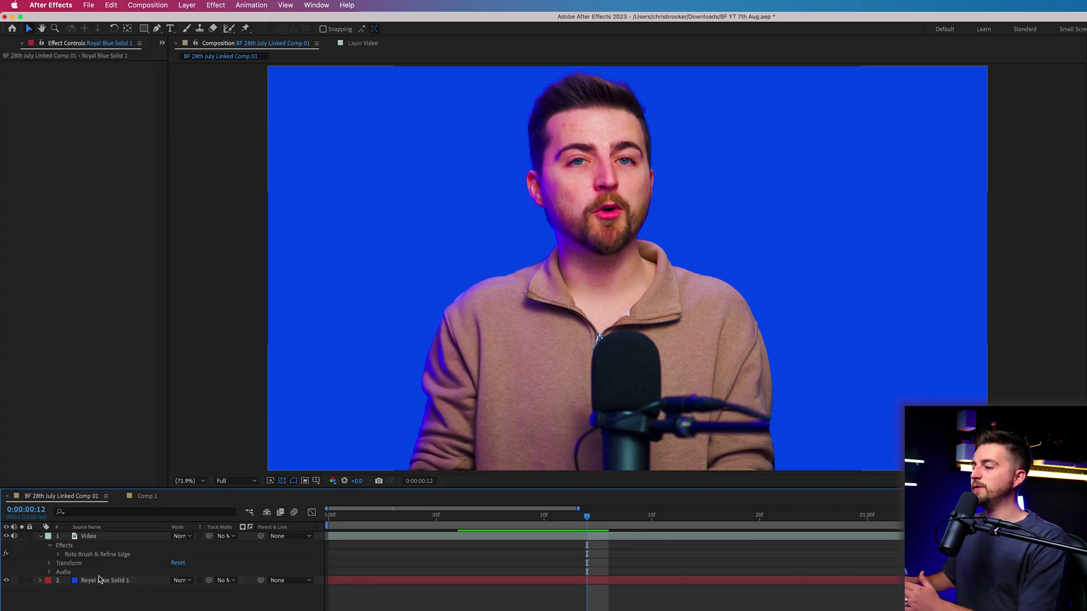
Replace the blue solid with a new full-size lime green solid and place it beneath the Video layer
click(99, 580)
key(Delete)
click(187, 6)
mouse_move(226, 20)
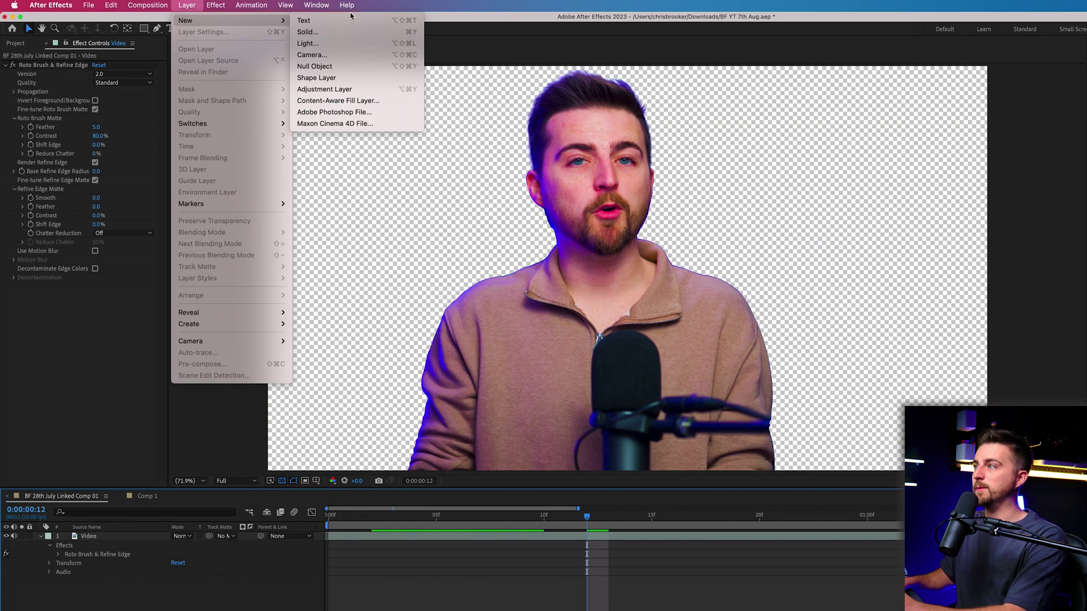
click(310, 33)
click(372, 323)
drag(609, 392, 609, 401)
drag(589, 327, 598, 301)
click(691, 306)
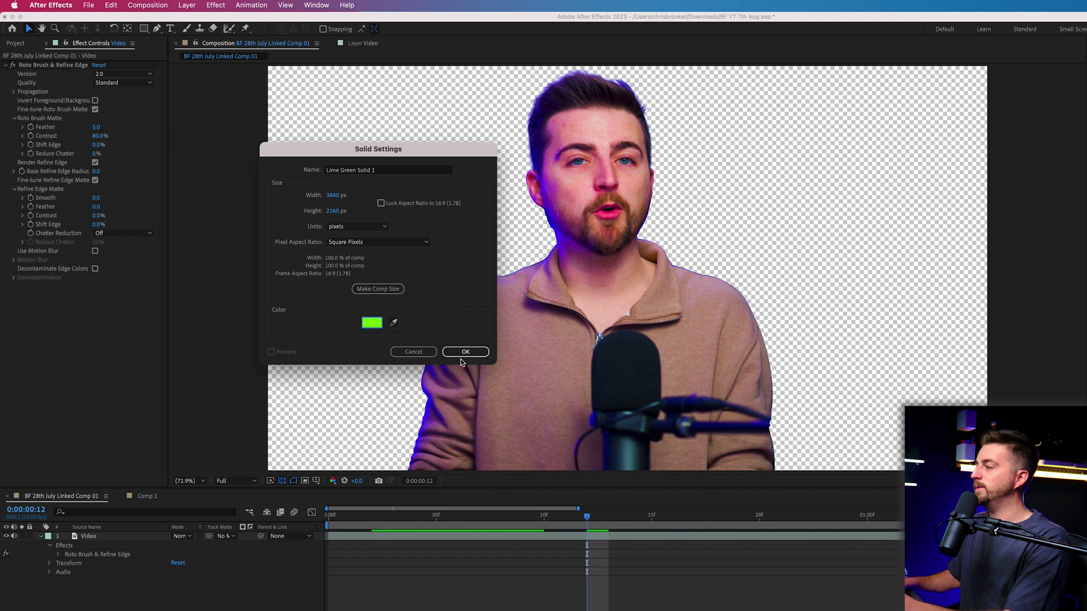
click(465, 352)
drag(145, 541, 139, 582)
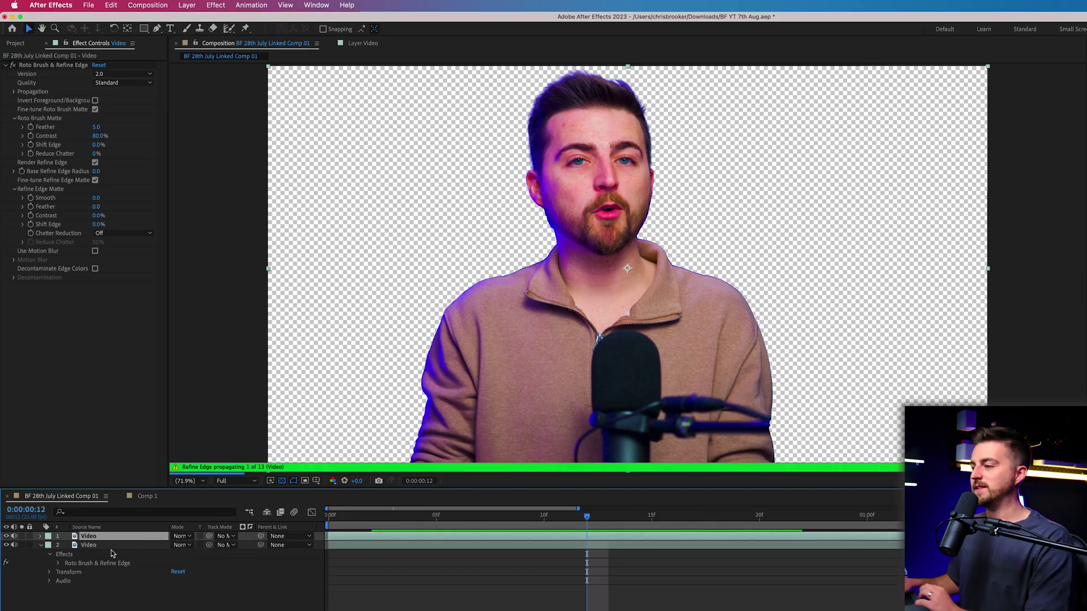
Delete the Roto Brush & Refine Edge effect from the lower of the two Video layers
click(112, 554)
click(52, 66)
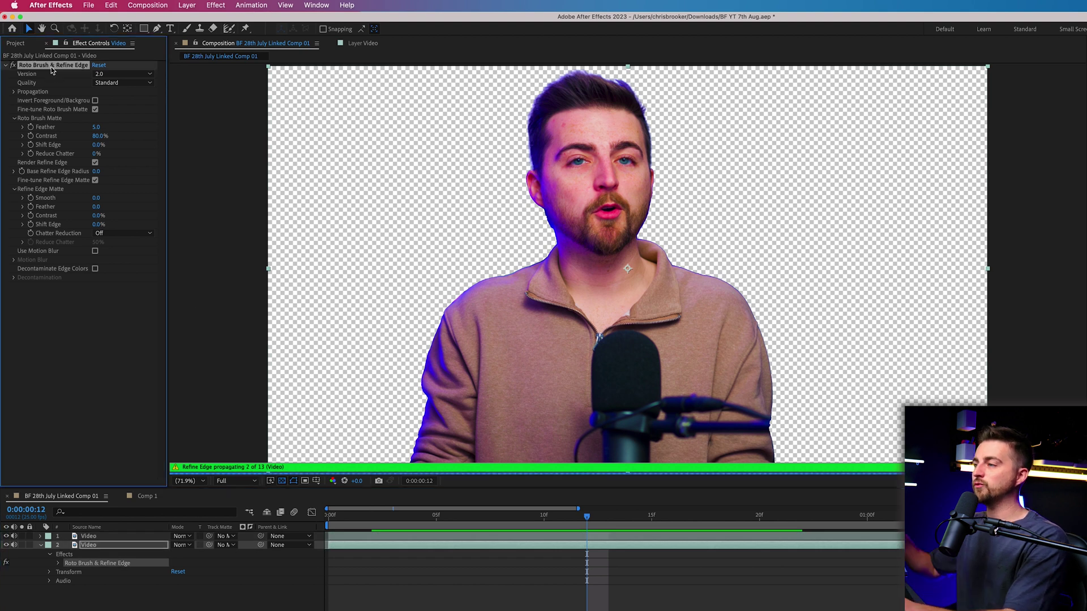
key(Delete)
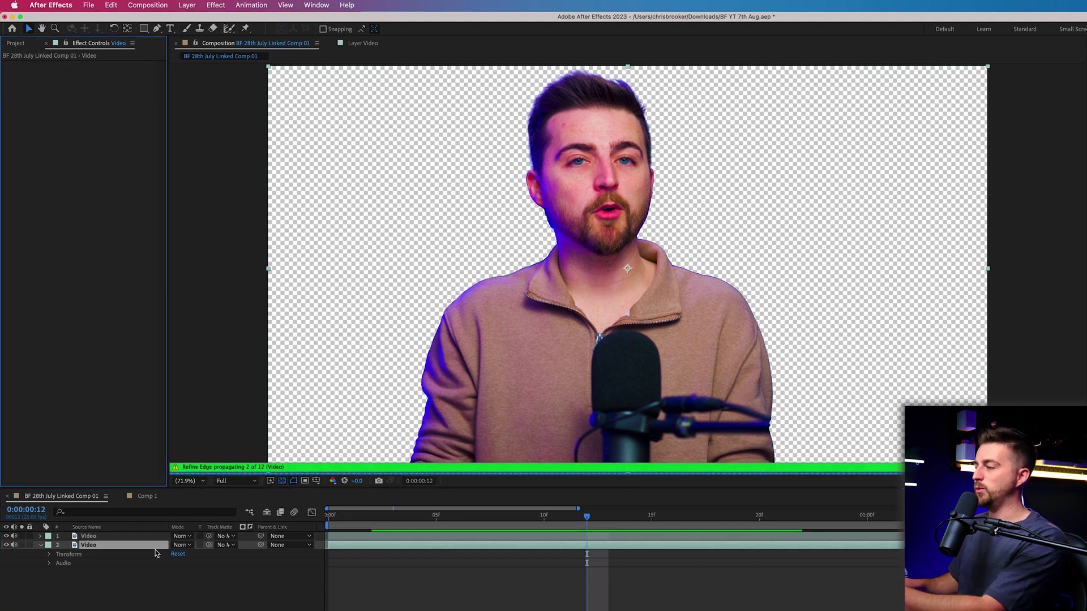
Go to frame 0:00:00:02 and solo the Video layers to compare the cutout with the original footage
drag(587, 521, 371, 516)
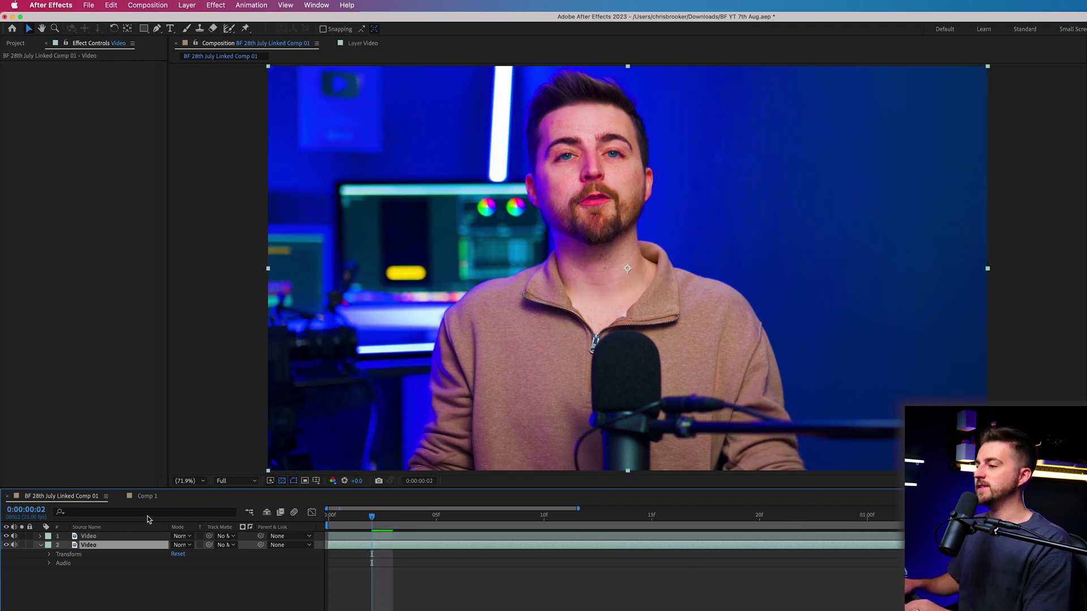
click(22, 538)
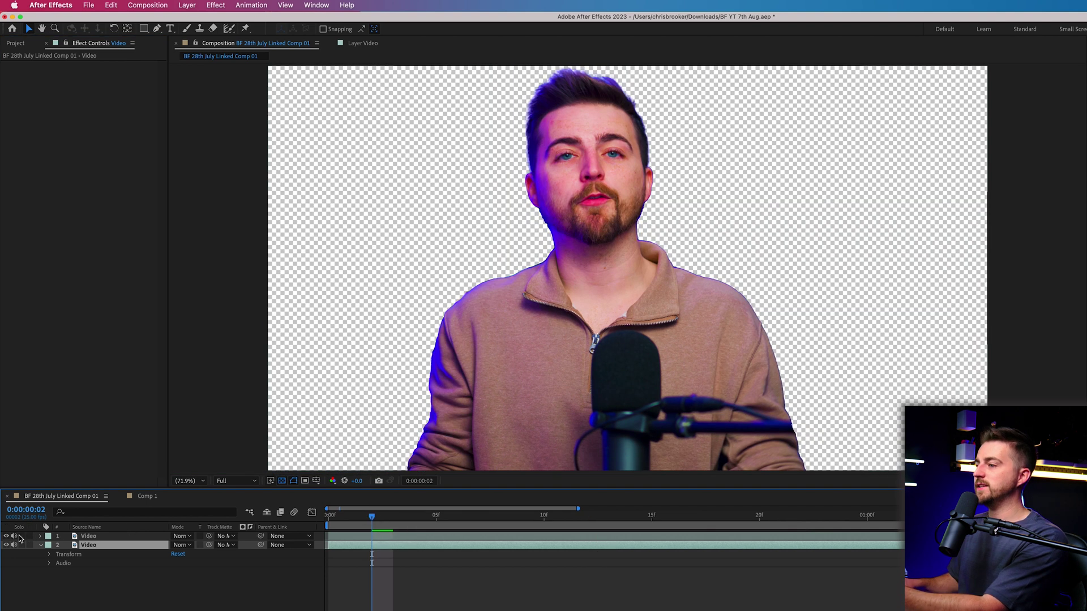
click(22, 545)
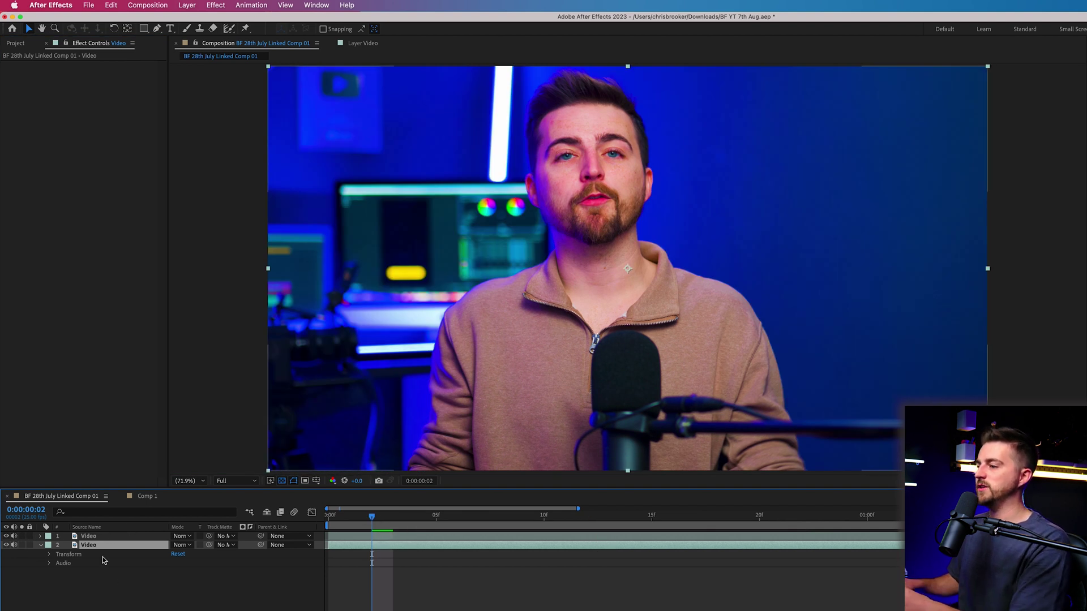
Add a text layer reading "TEXT" over the background beside the man's head
click(120, 586)
click(168, 29)
click(311, 174)
text(TEXT)
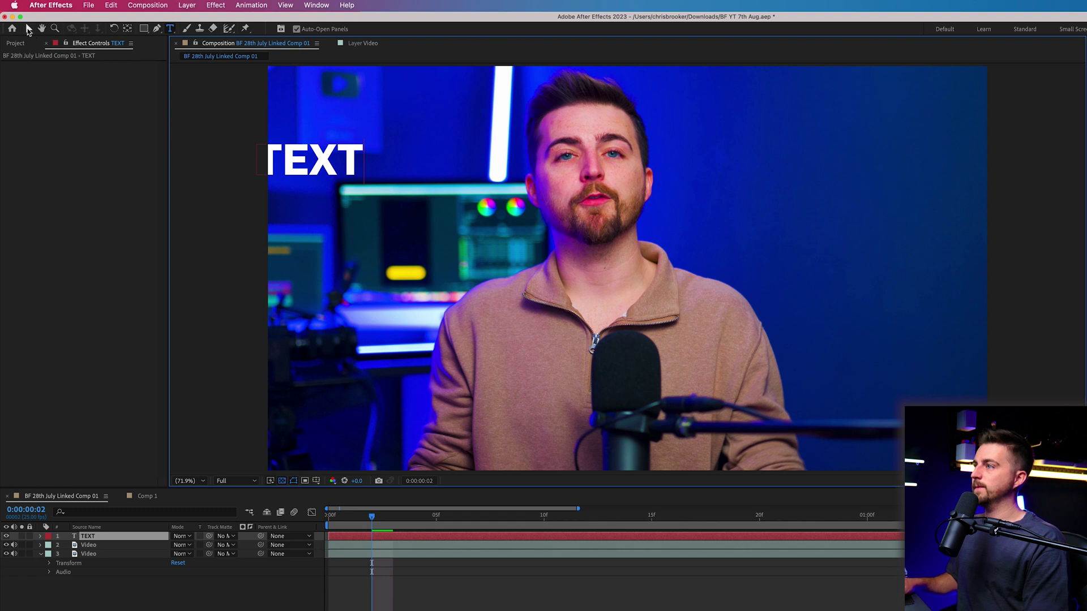
click(28, 29)
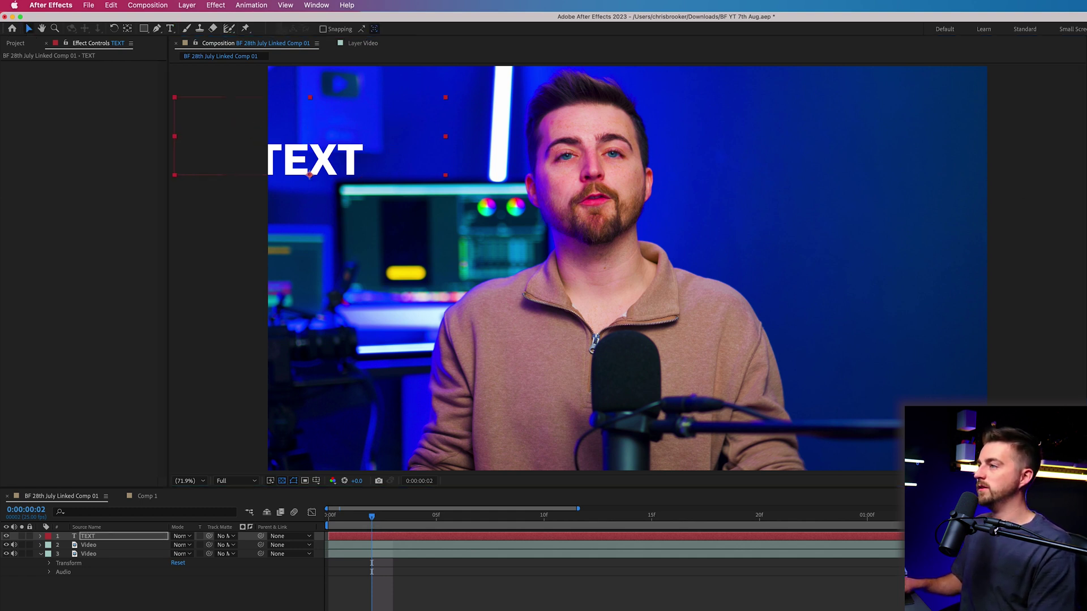
Enlarge the text and move it towards the man so that its last letters overlap his face
key(Caps_Lock)
key(Caps_Lock)
drag(291, 126, 476, 197)
Place the TEXT layer between the two Video layers and return to the first frame of the composition
drag(92, 537, 101, 551)
click(344, 599)
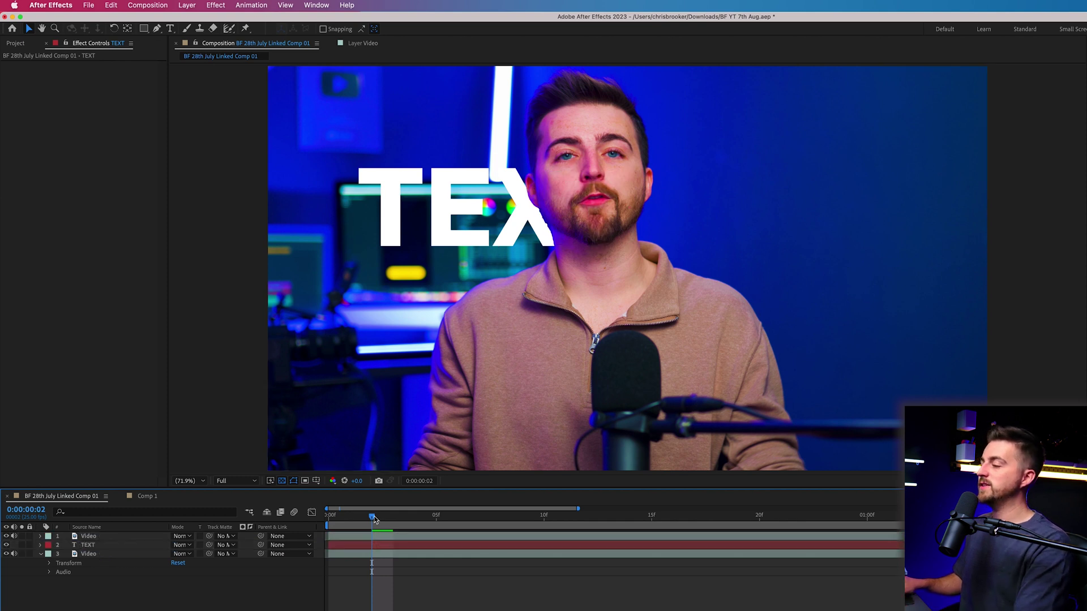
key(Home)
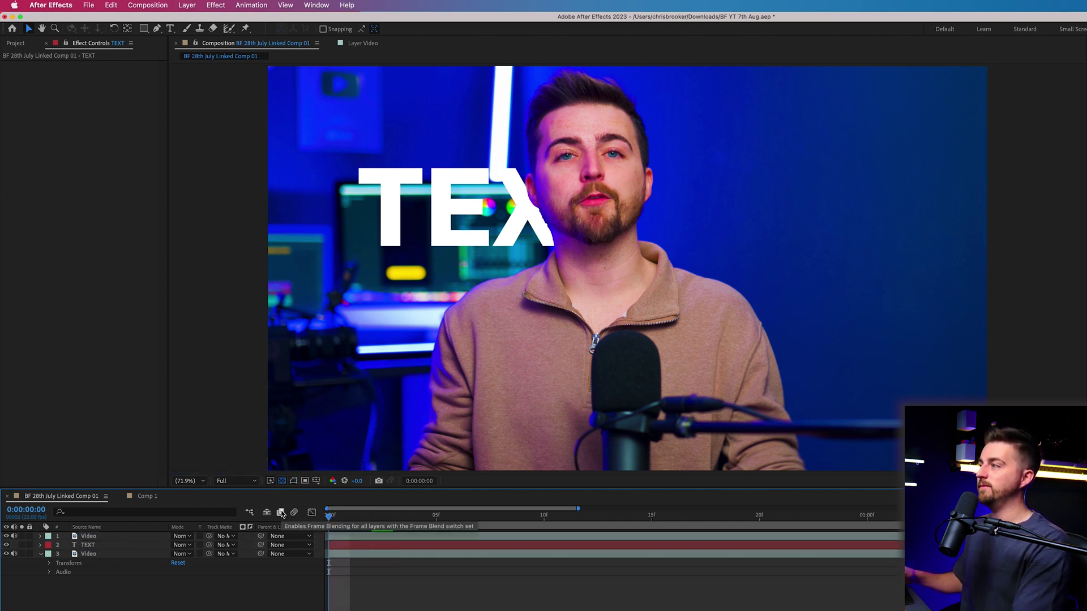